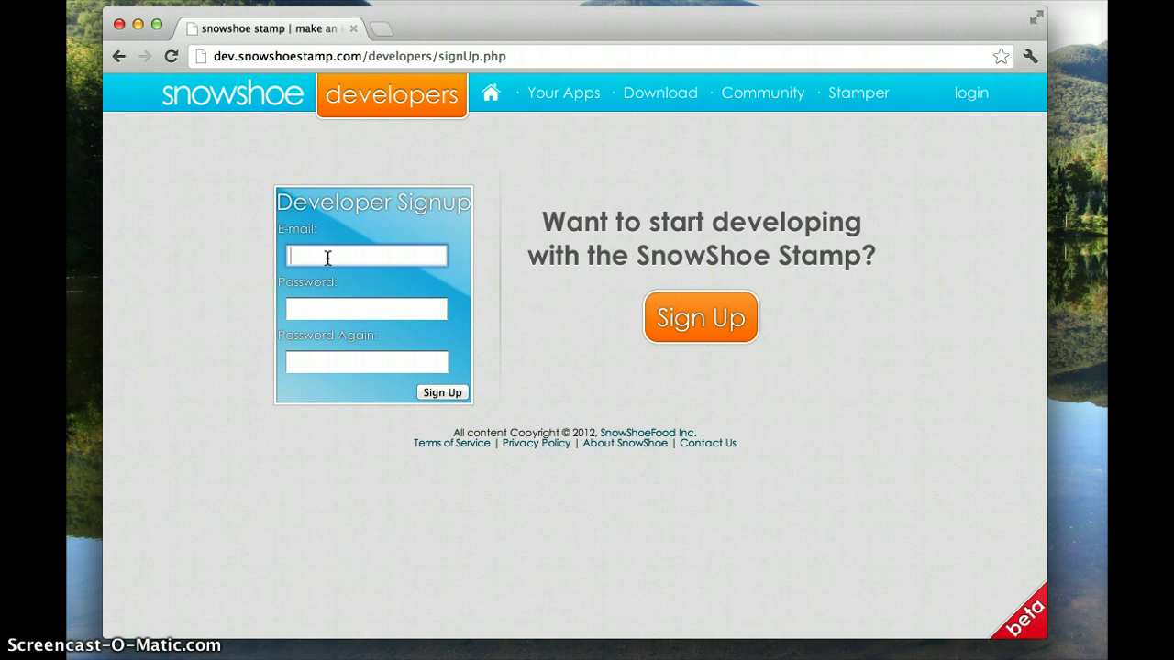
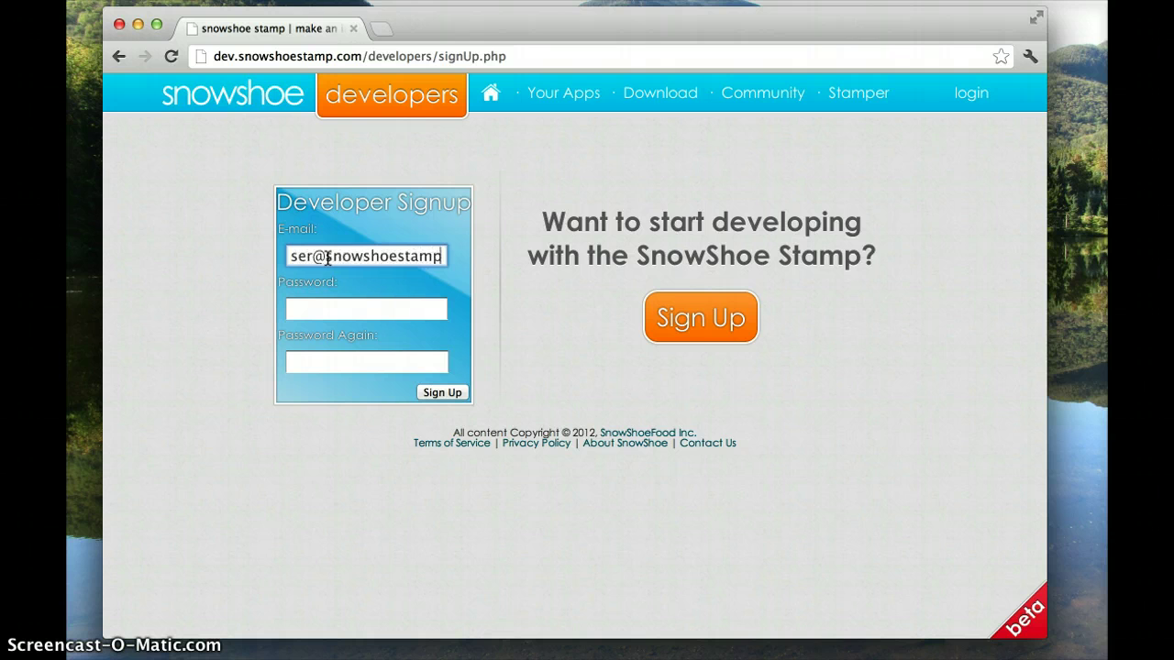
Enter the developer e-mail address and account password in the signup form, then move to Password Again
key("Tab")
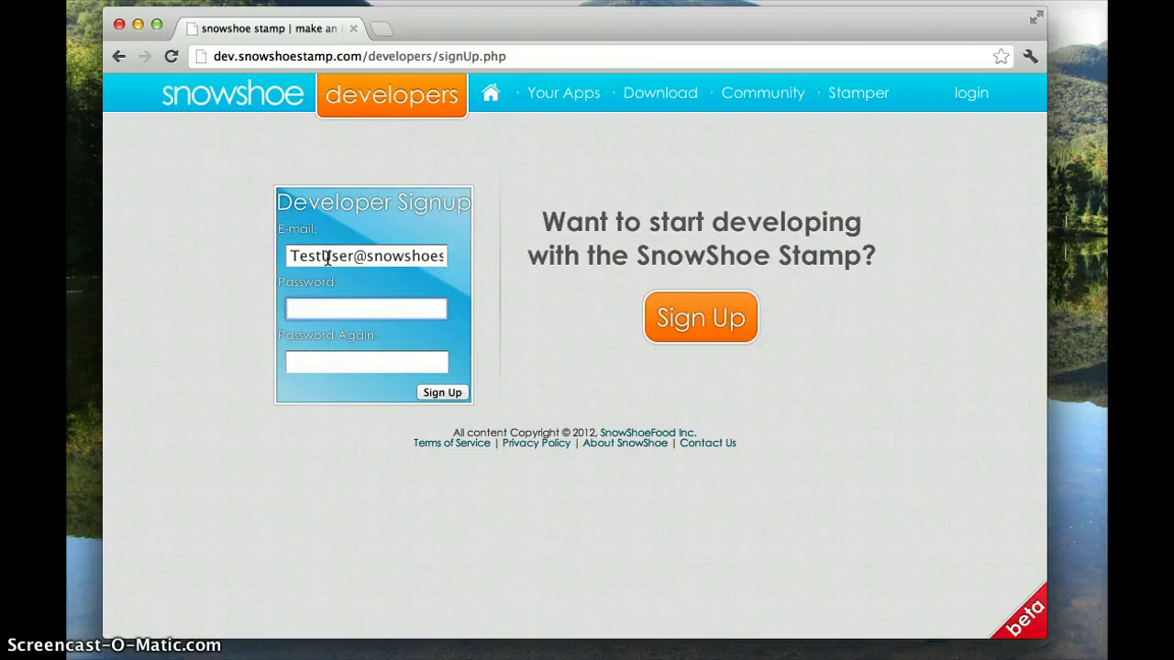
type("•••••••••")
key("Tab")
Finish confirming the password, submit the signup, and start a new app registration
type("•••••••••")
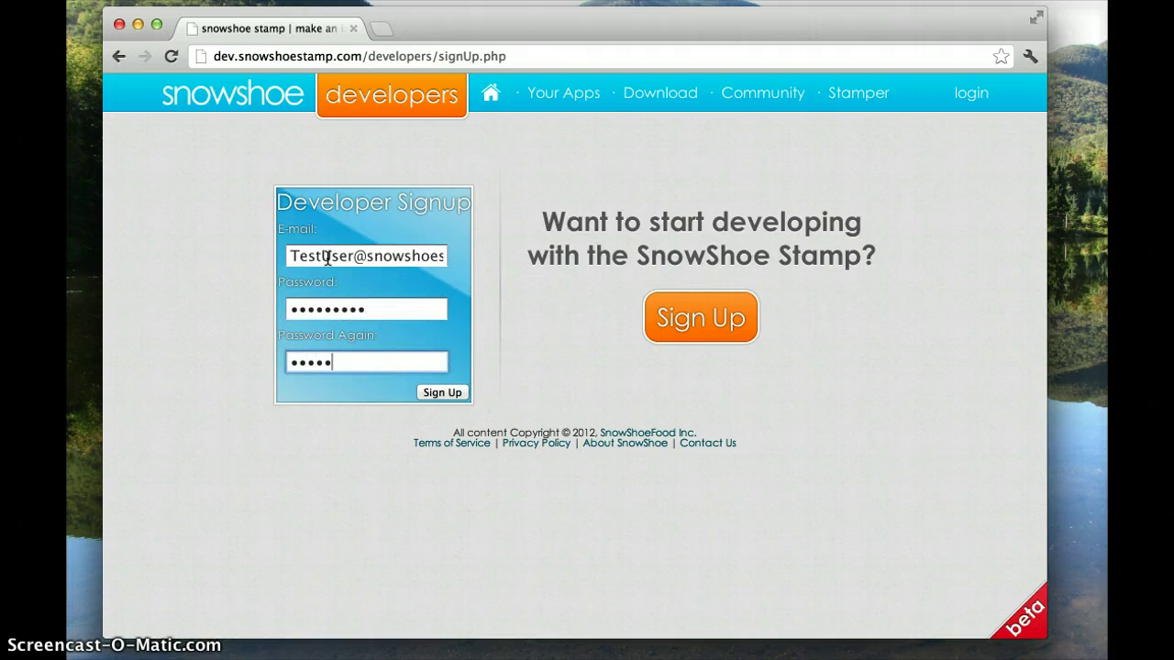
left_click(339, 357)
left_click(440, 392)
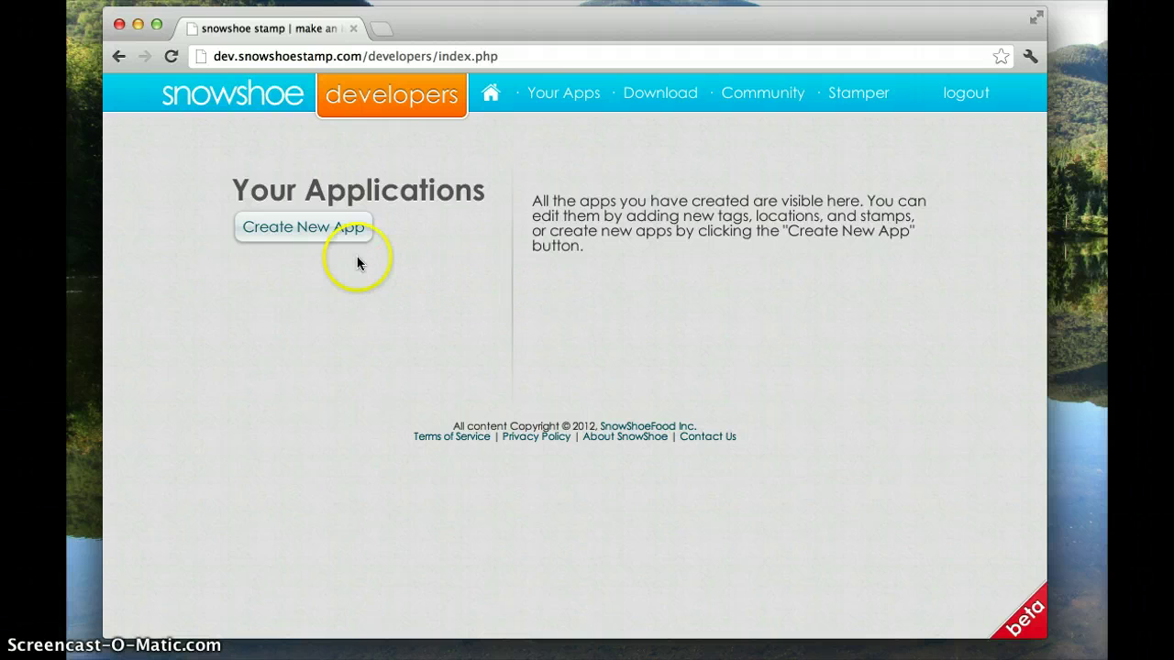
left_click(312, 240)
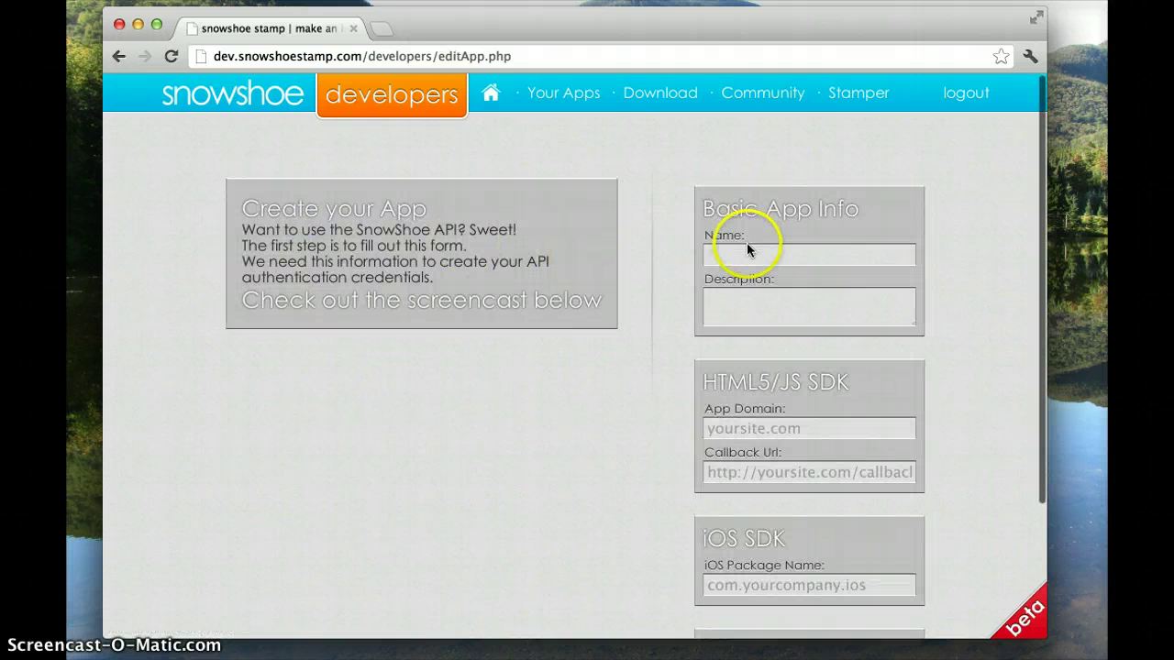
Enter 'My Test App' as the app name, correcting the typos
left_click(745, 257)
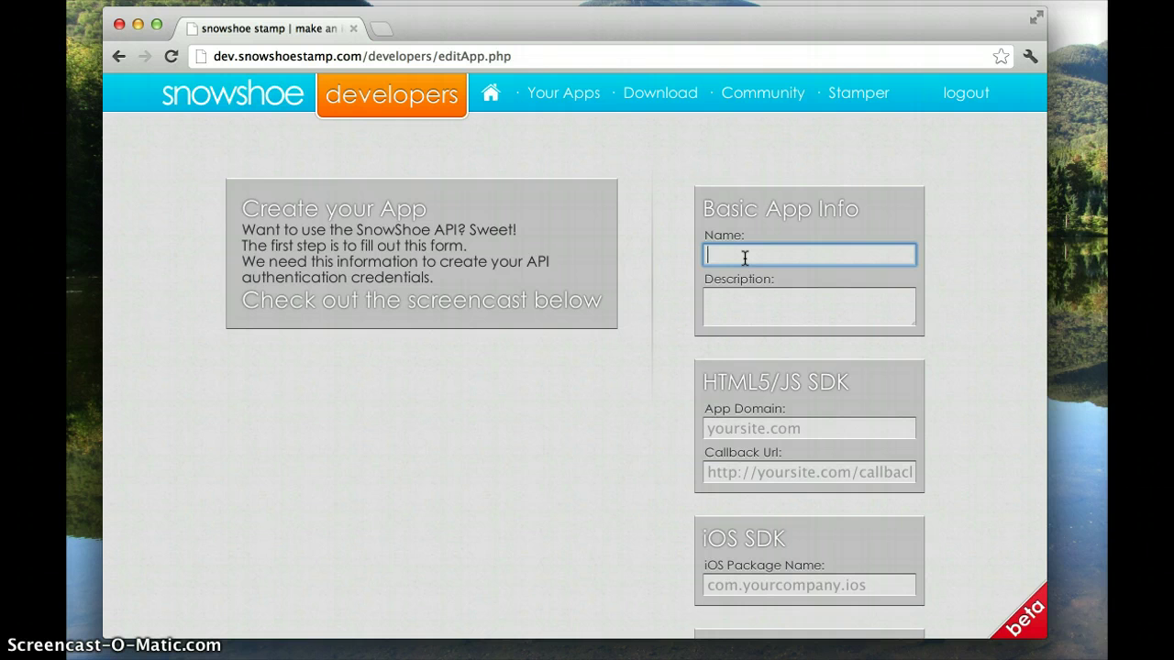
type("My Test App")
Describe the app as 'Test App using snowshoestamp'
key("Tab")
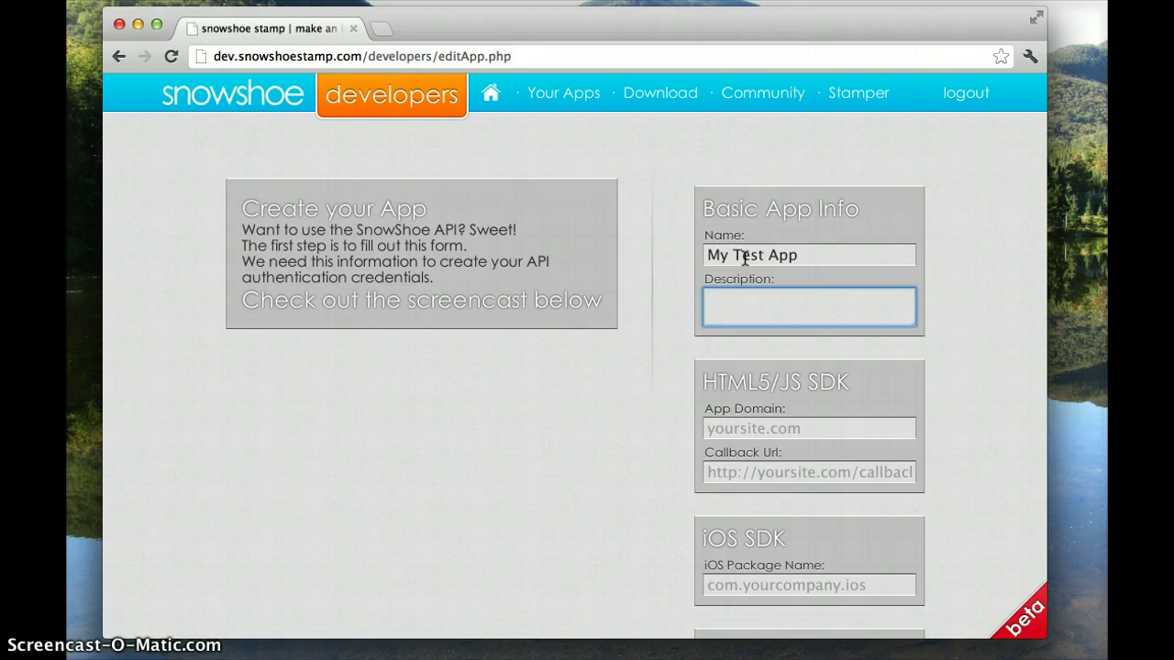
type("Test App using snowshoe")
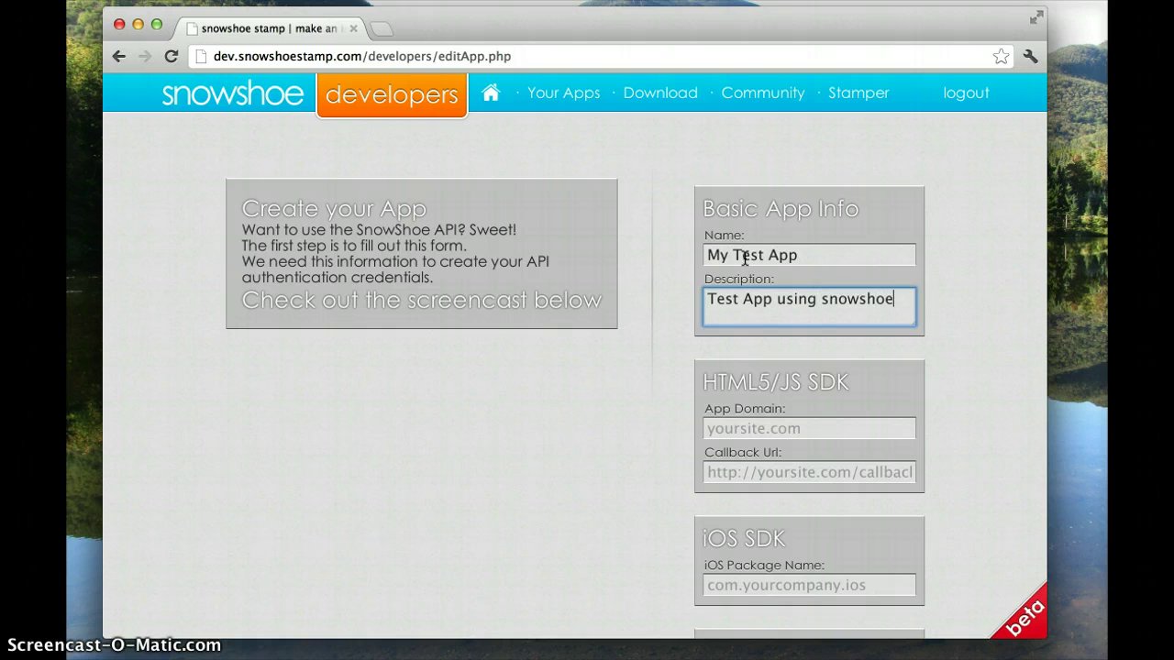
type("stamp")
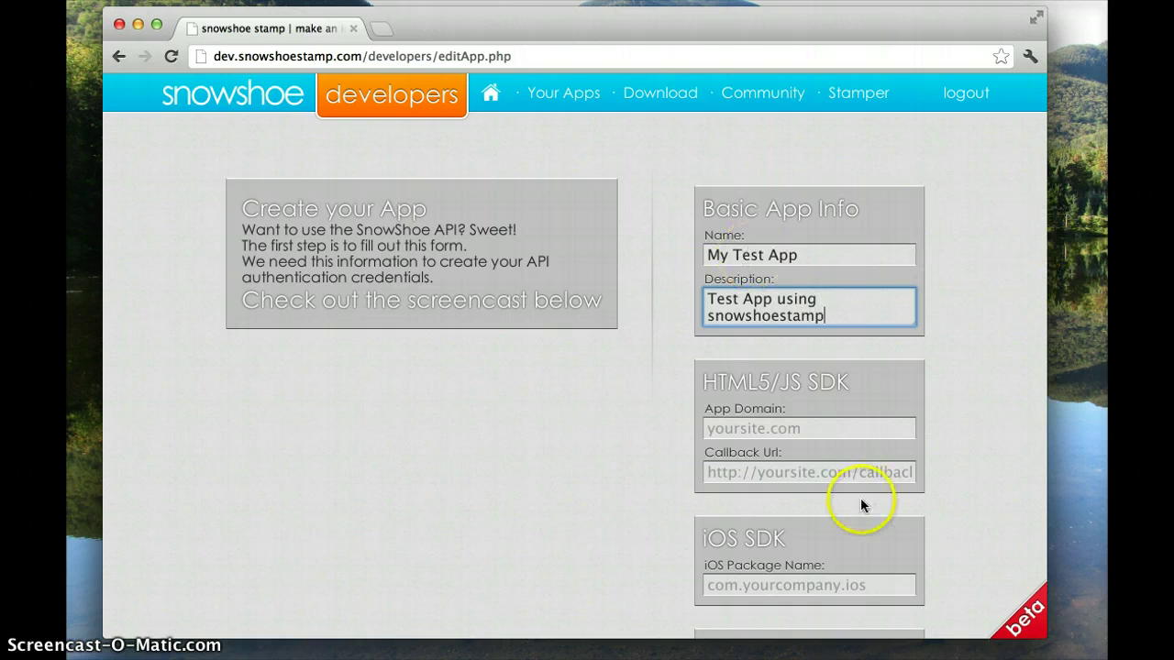
scroll(962, 349, "down", 2)
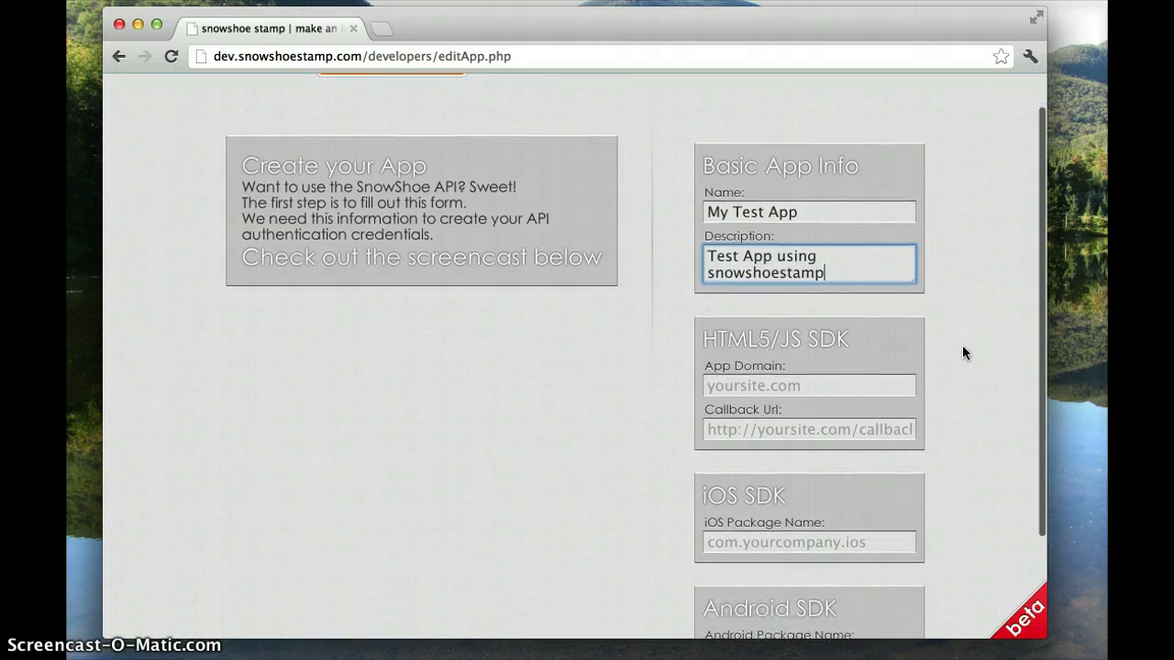
scroll(962, 347, "down", 2)
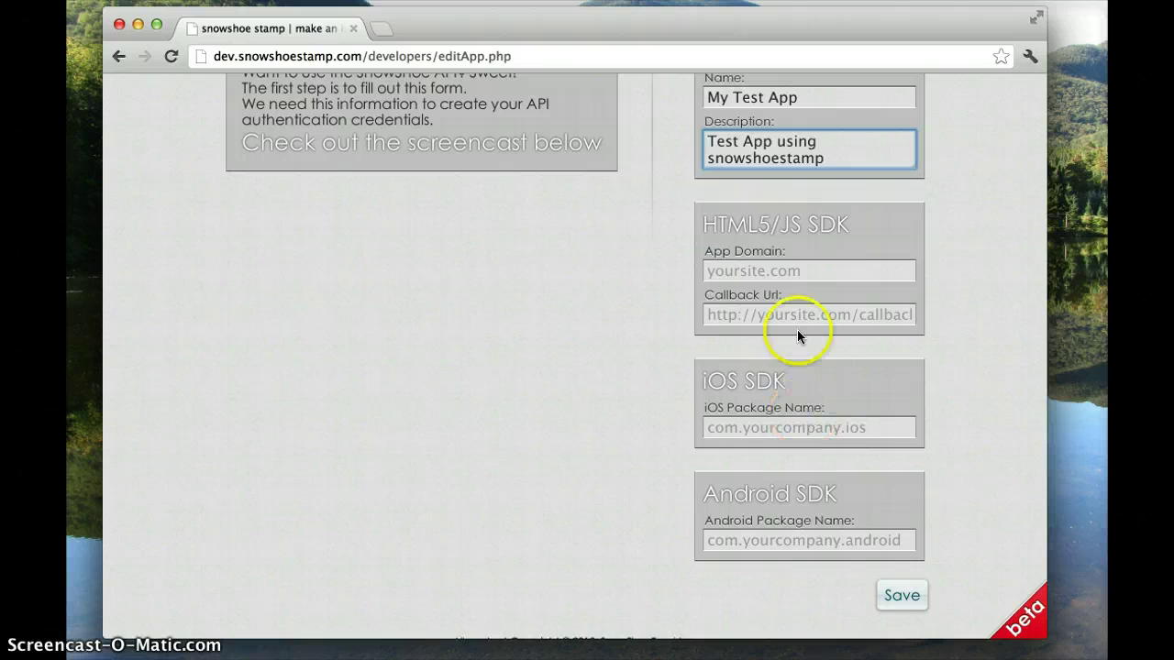
left_click(818, 270)
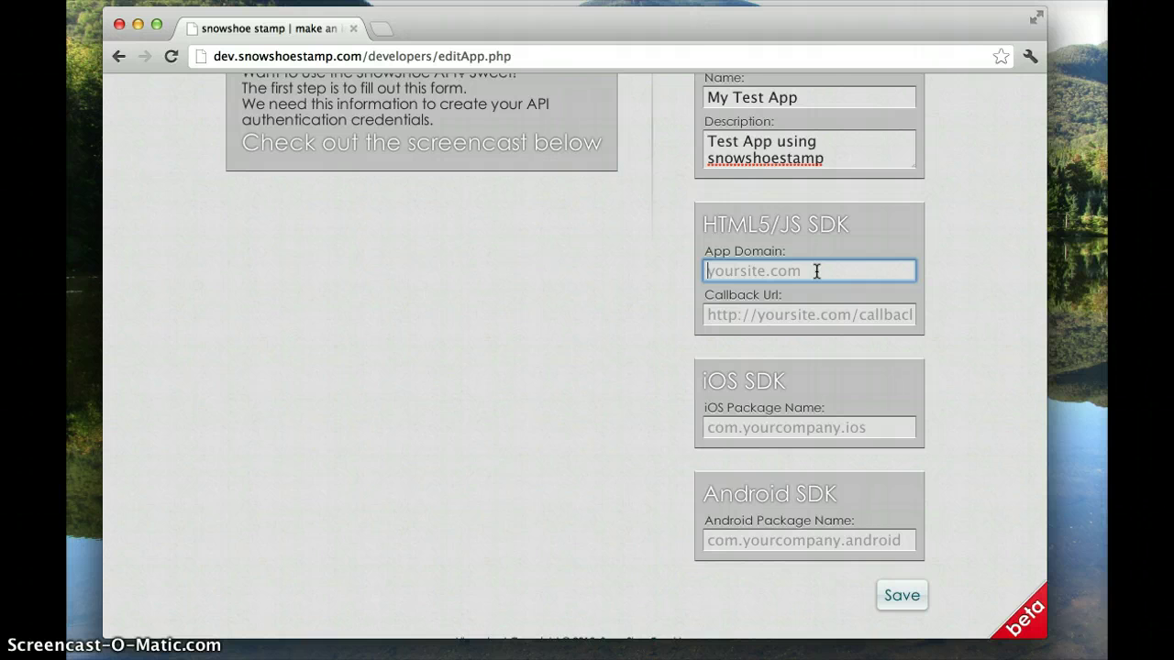
type("snowshoestamp.com")
key("Tab")
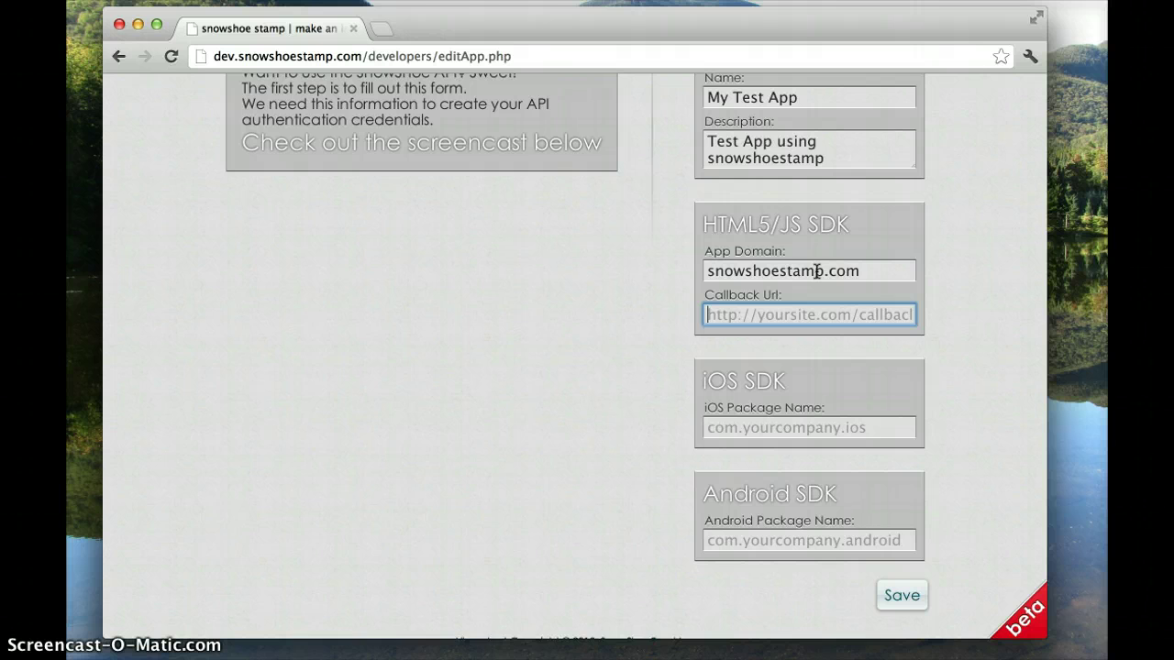
type("http")
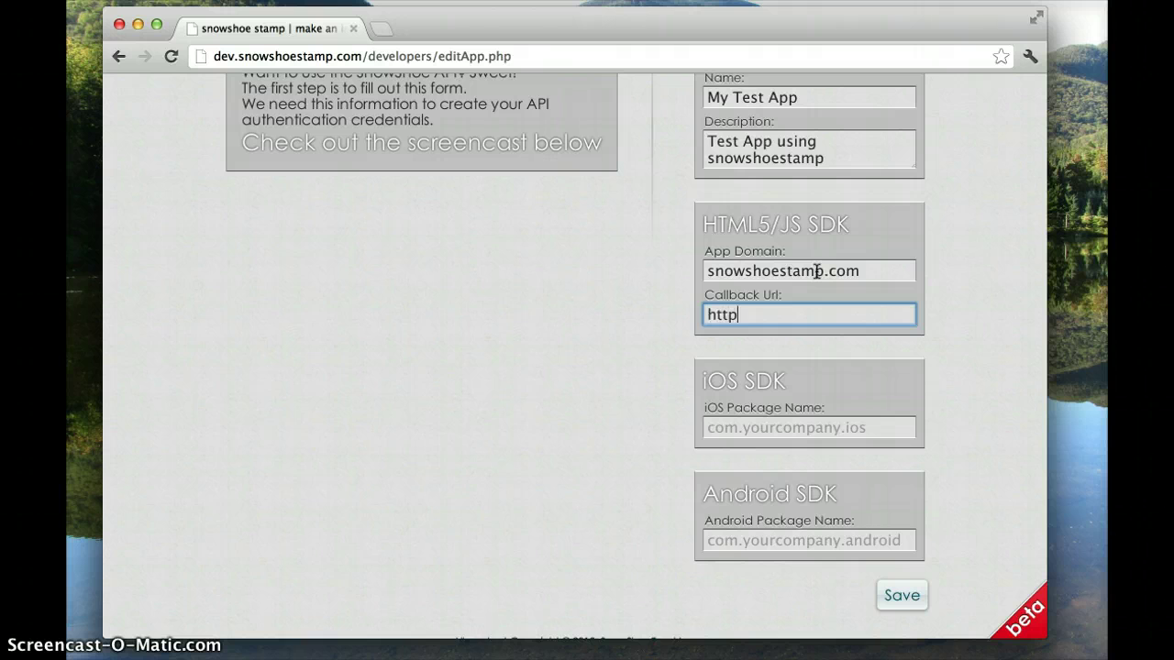
type("://snowshoesta")
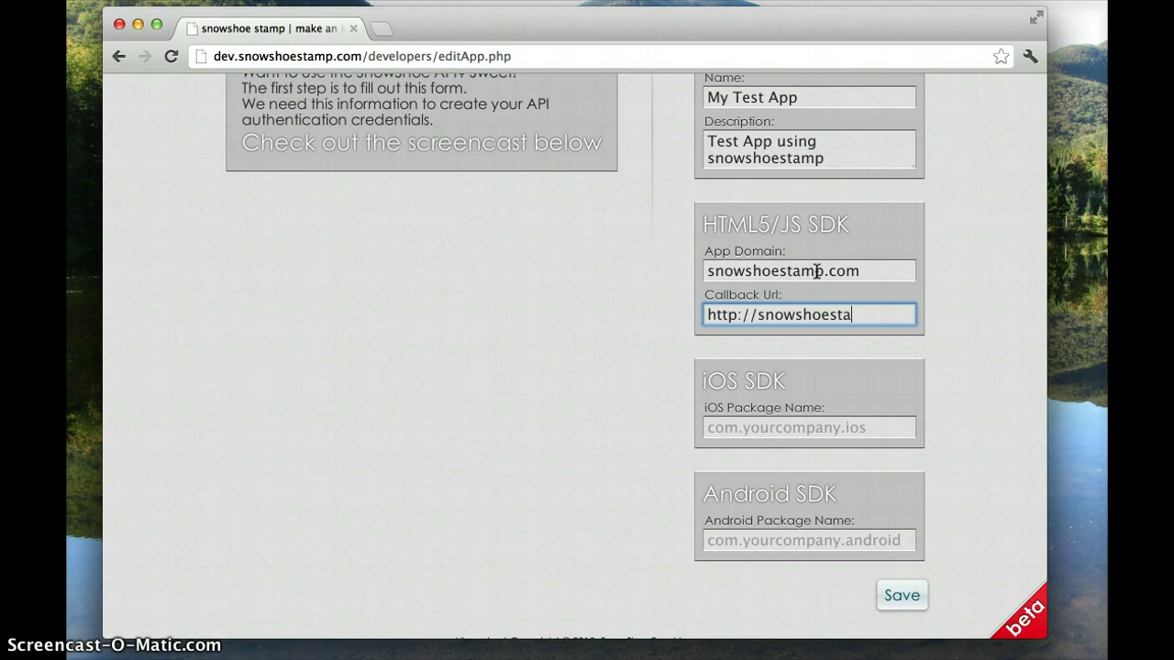
type("mp.com/callback")
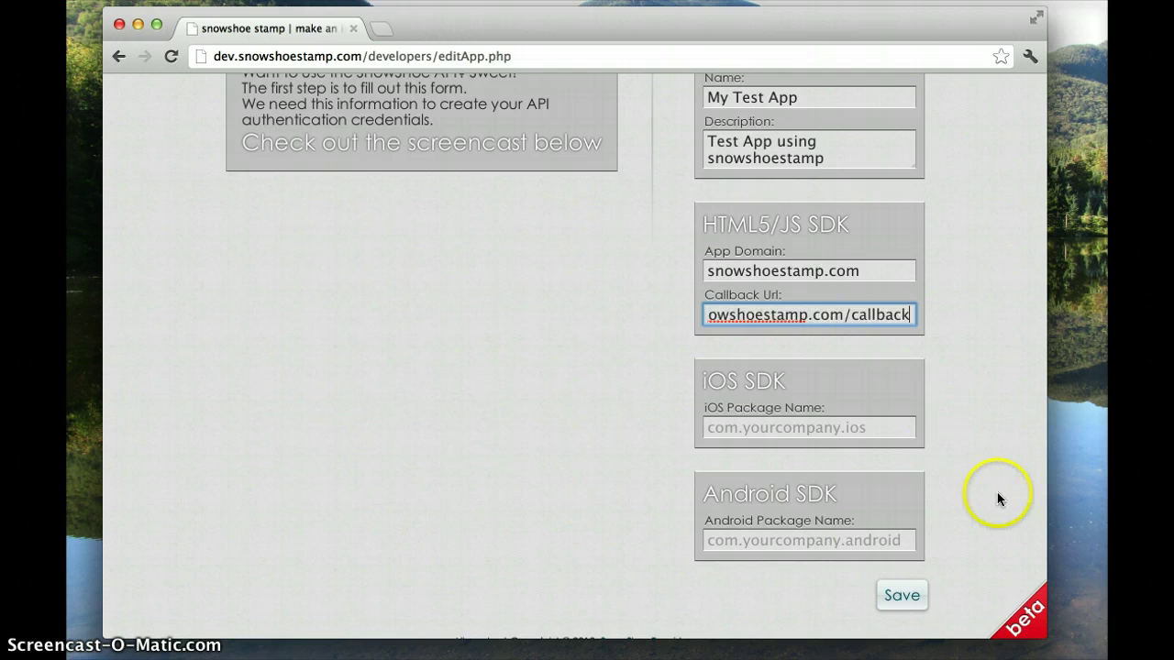
left_click(899, 604)
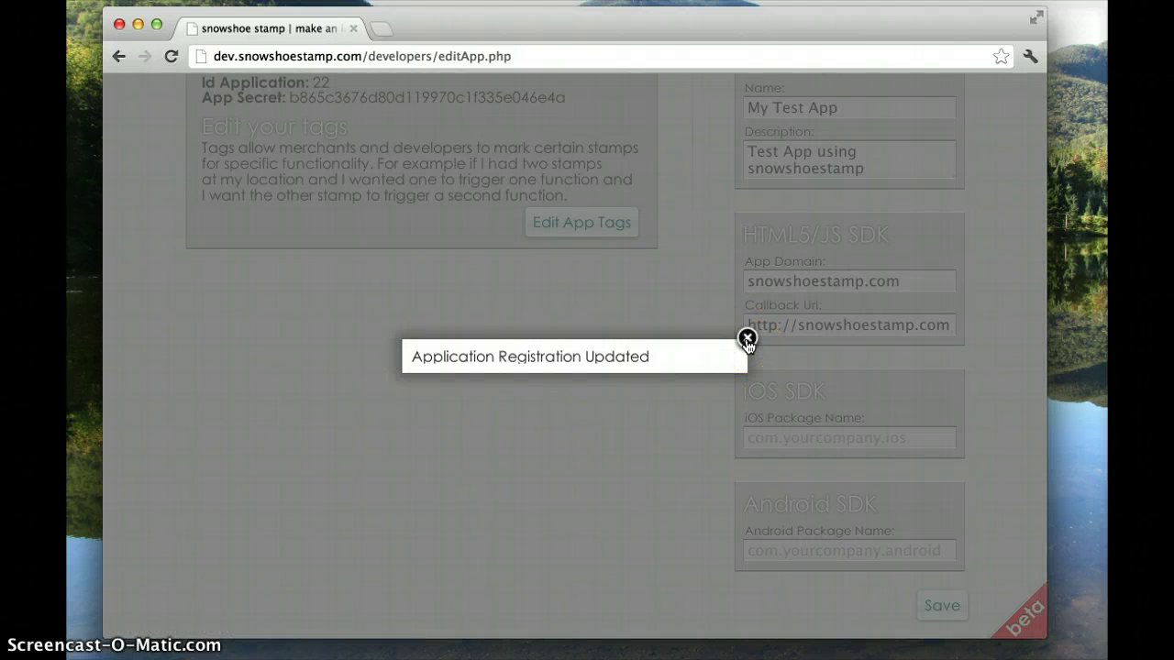
Close the Application Registration Updated popup and go to My Test App's Edit App Tags page
left_click(747, 341)
scroll(627, 327, "up", 3)
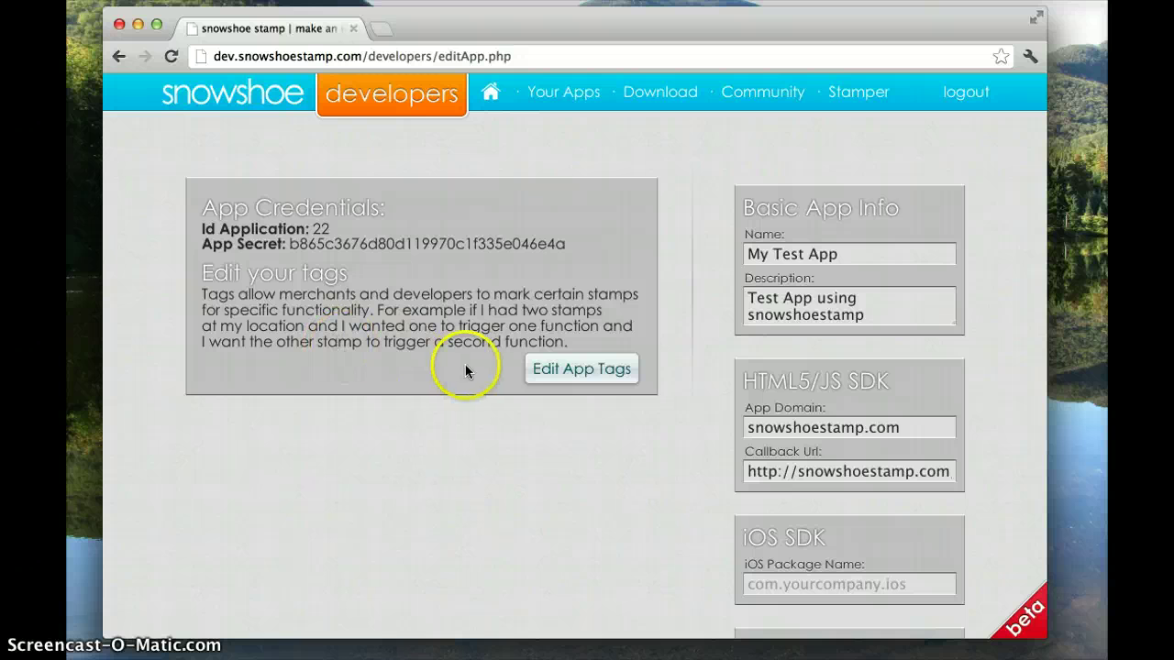
left_click(587, 376)
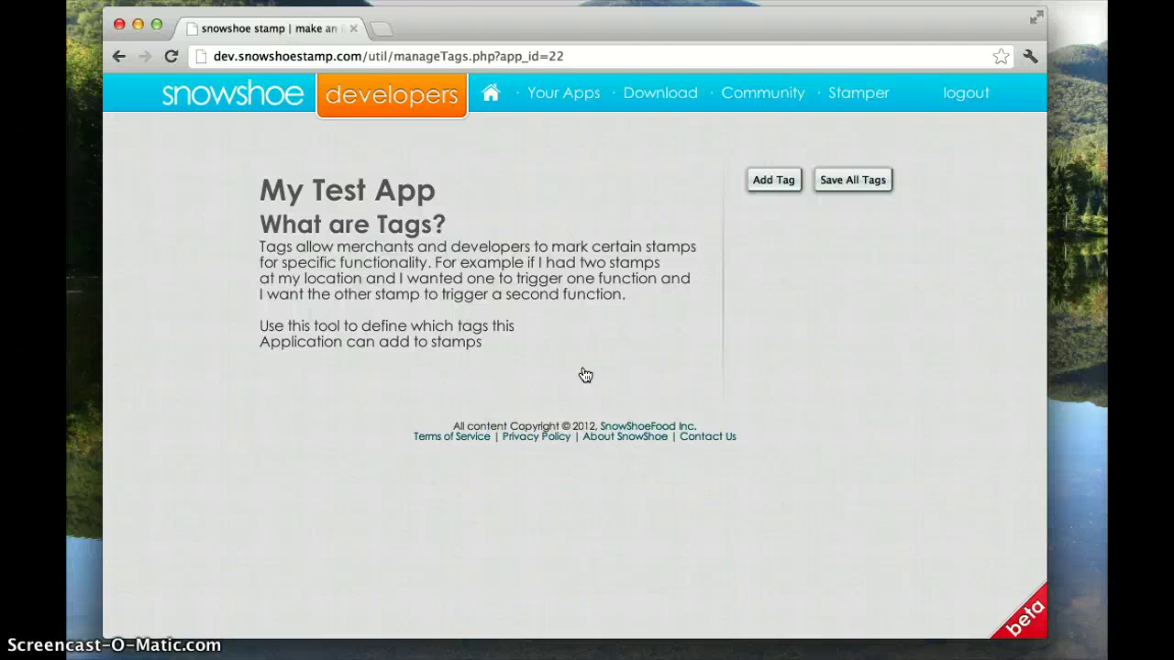
Create and save three tag entries in turn: starbucks, madison and front_counter
left_click(773, 180)
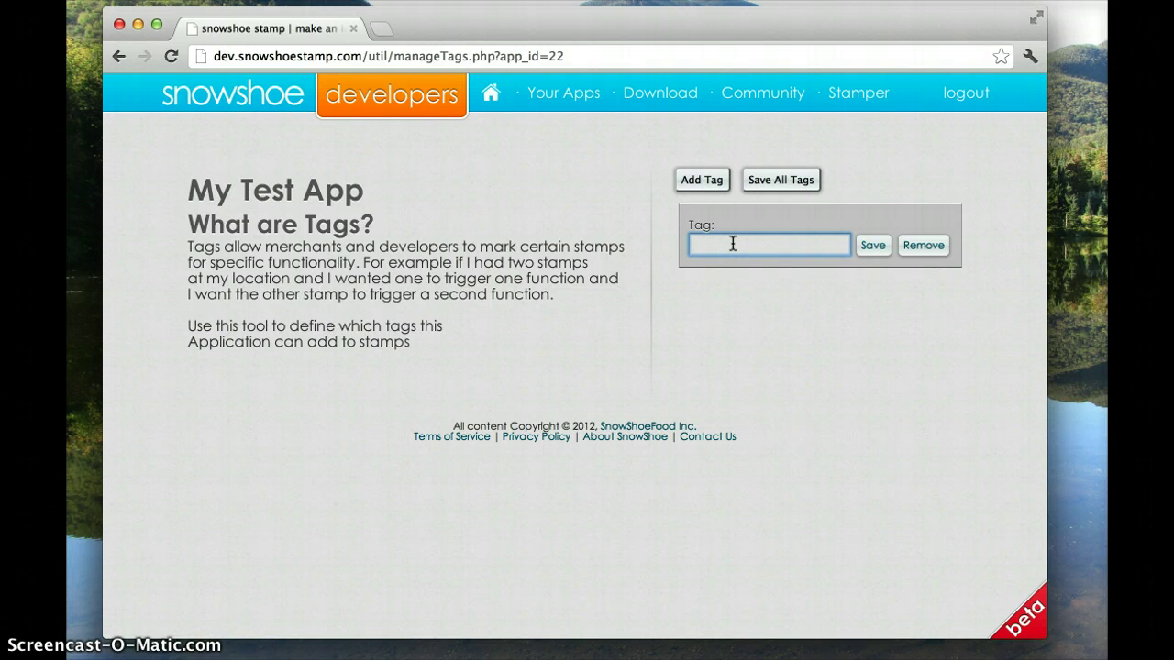
type("starbucks")
left_click(884, 254)
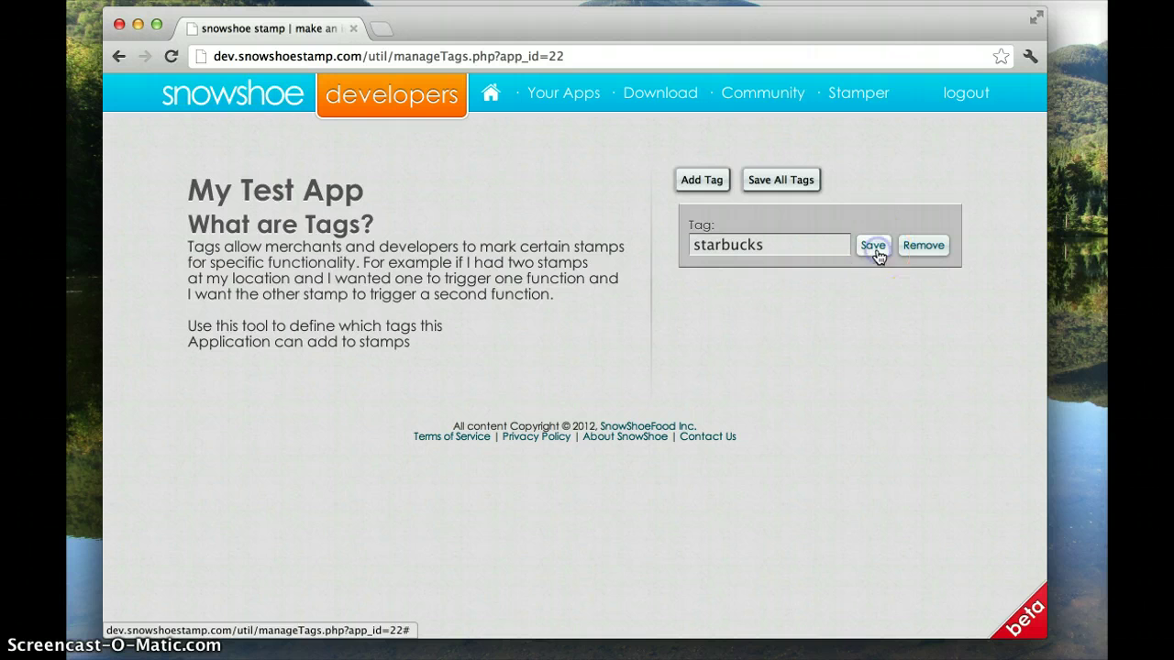
left_click(701, 181)
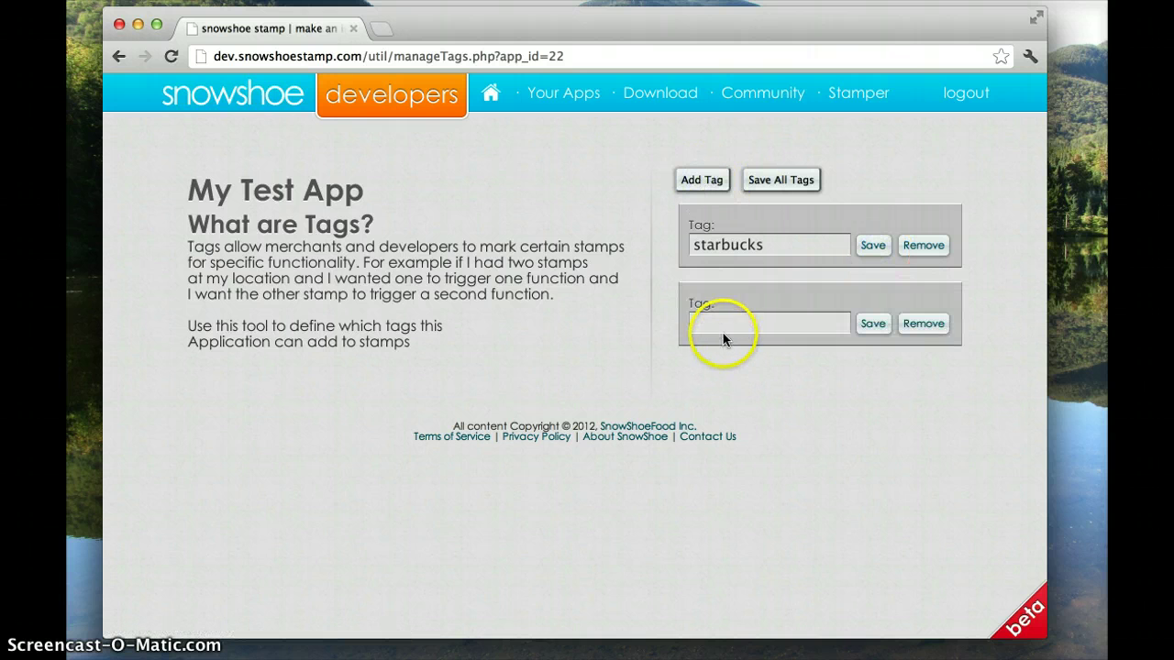
left_click(719, 324)
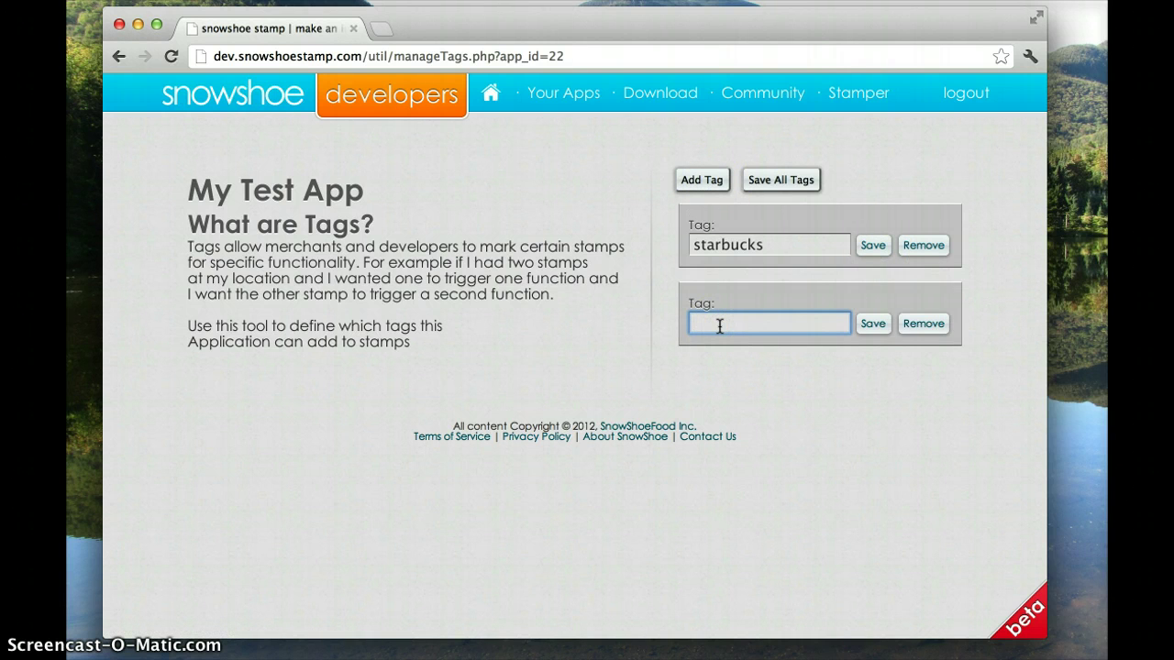
type("madison")
left_click(874, 325)
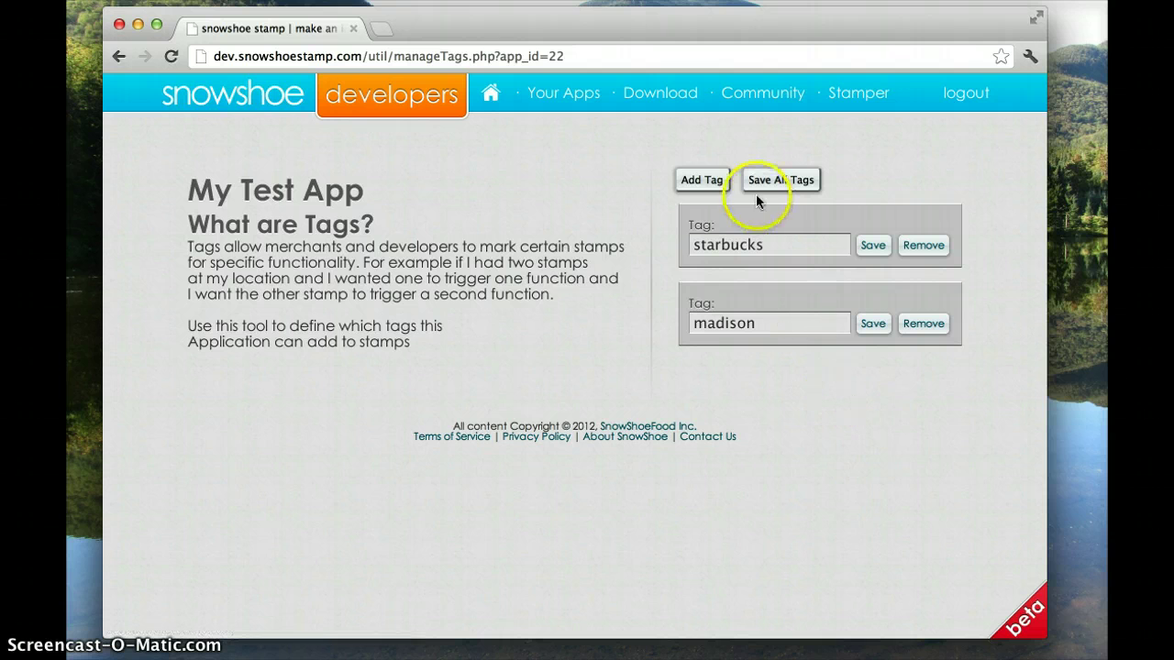
left_click(702, 180)
left_click(734, 403)
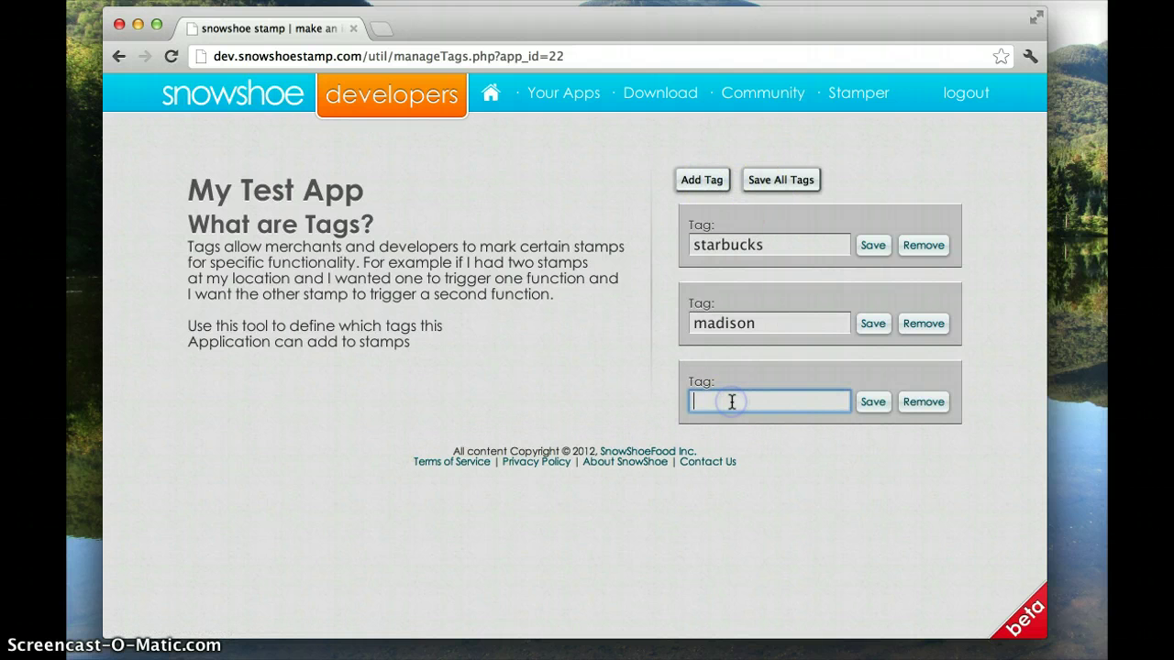
type("front_counter")
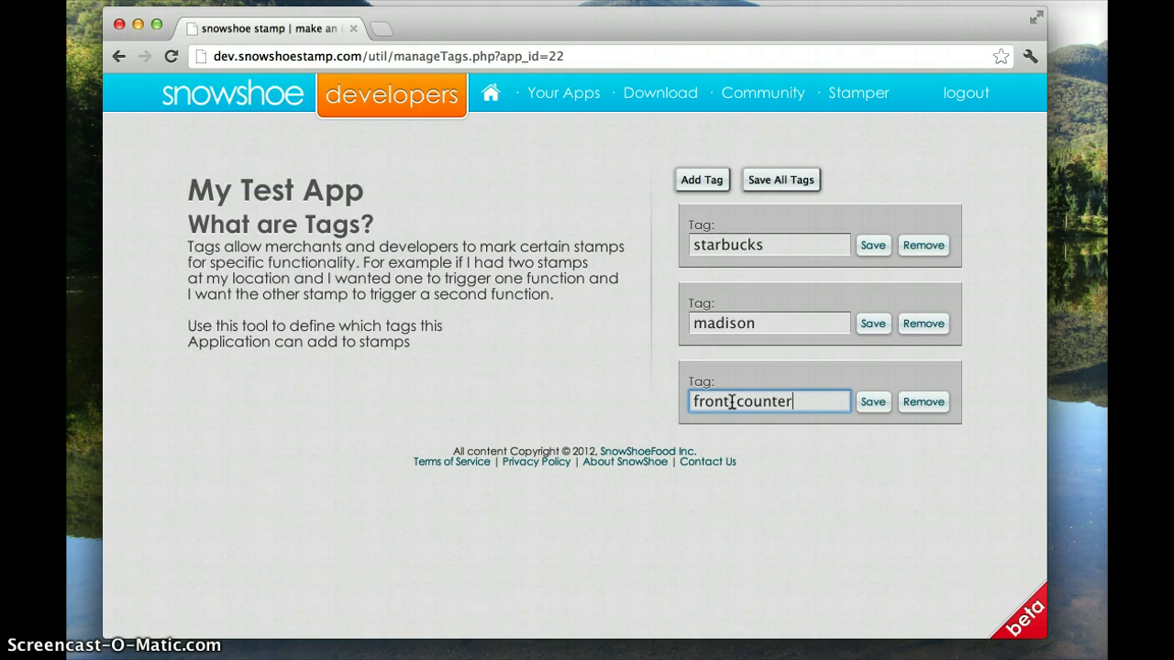
left_click(869, 403)
left_click(867, 404)
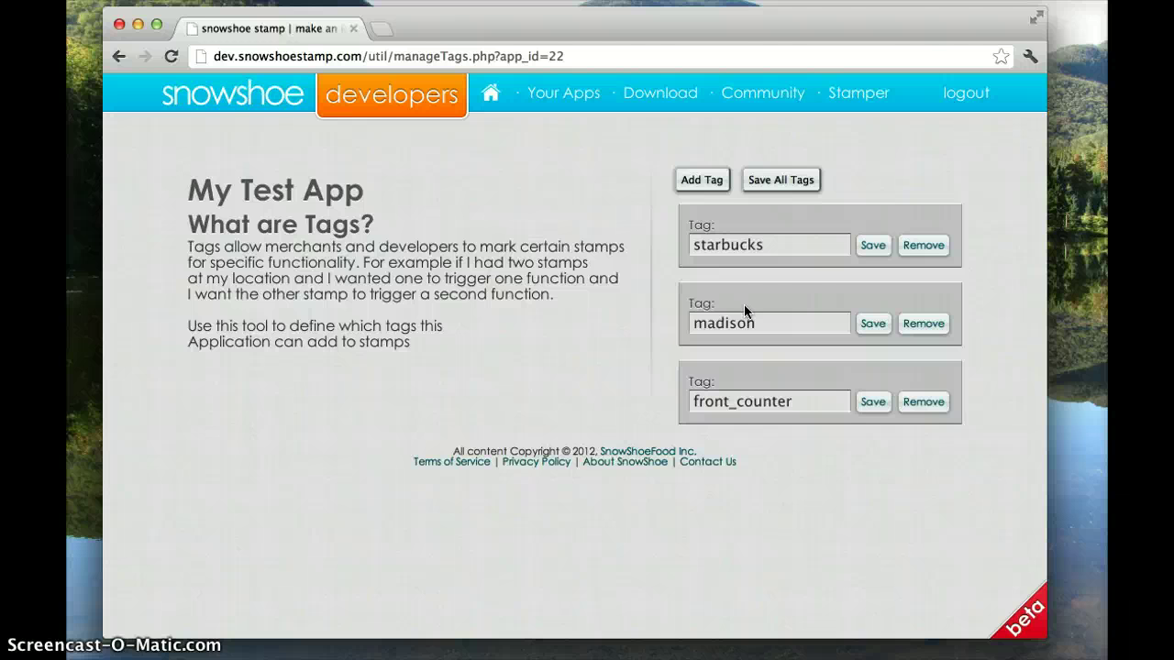
Go to the Download page and browse the PHP, iPhone and Android SDK listings
left_click(660, 94)
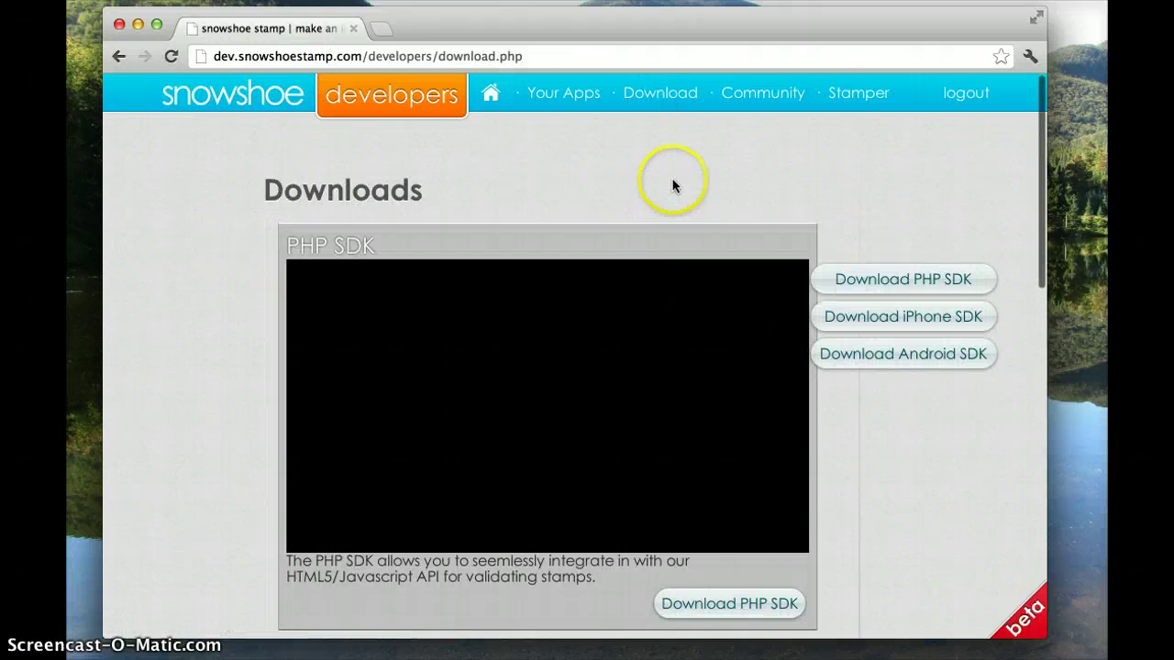
scroll(672, 182, "down", 10)
scroll(673, 179, "down", 5)
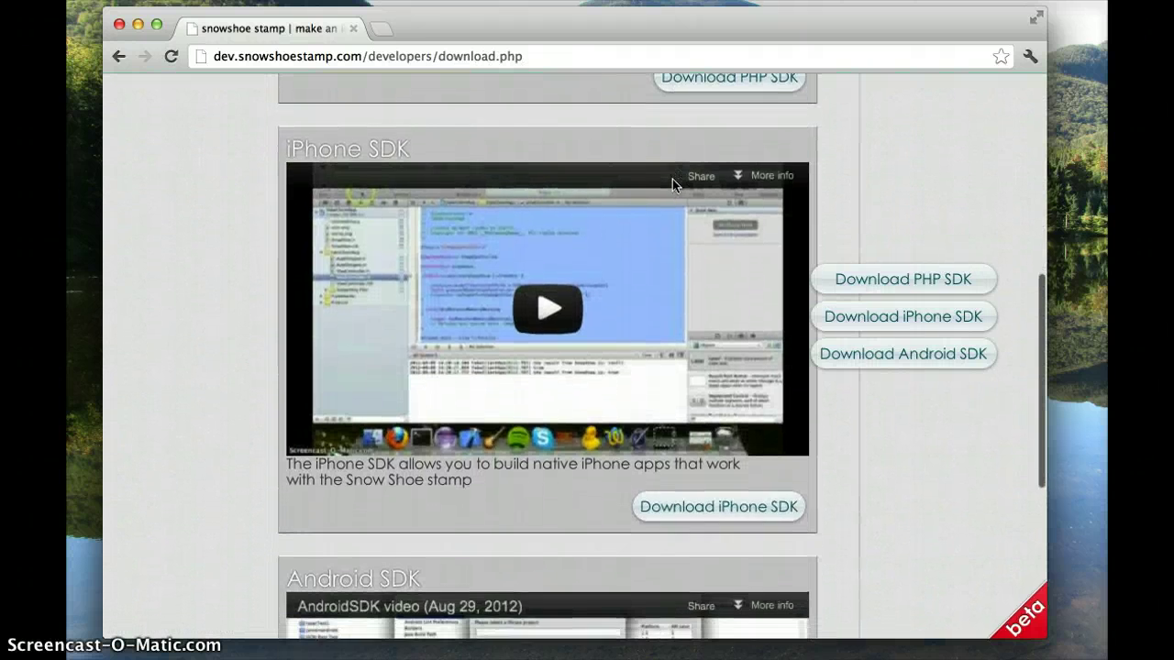
scroll(672, 179, "up", 6)
scroll(672, 179, "up", 7)
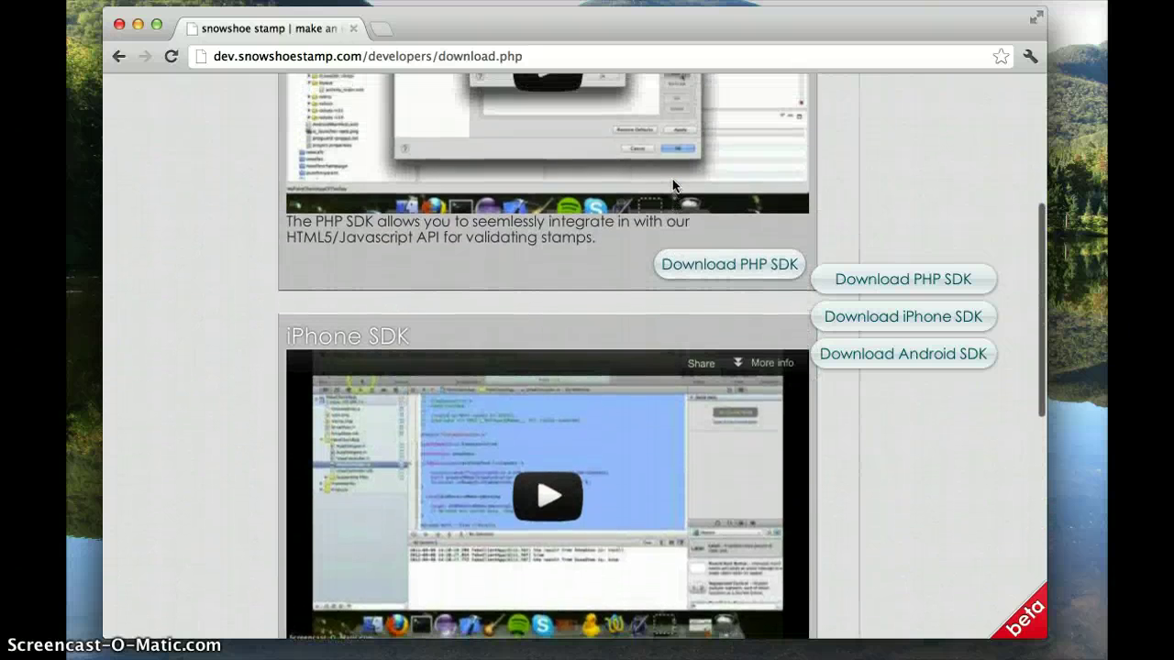